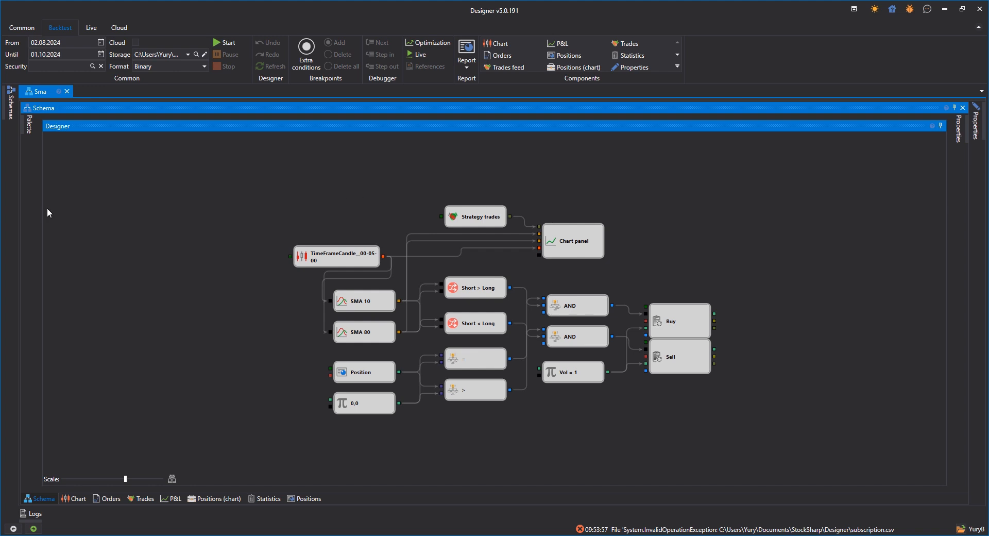
Open the OurBestStrategy backtest schema and set the test period's start date to 01.01.2022
mouse_move(11, 106)
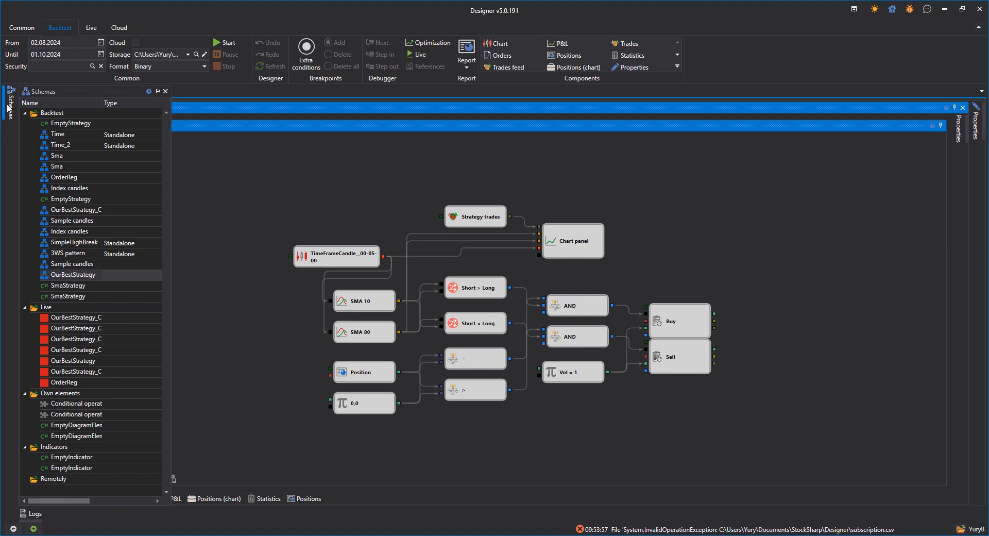
click(85, 278)
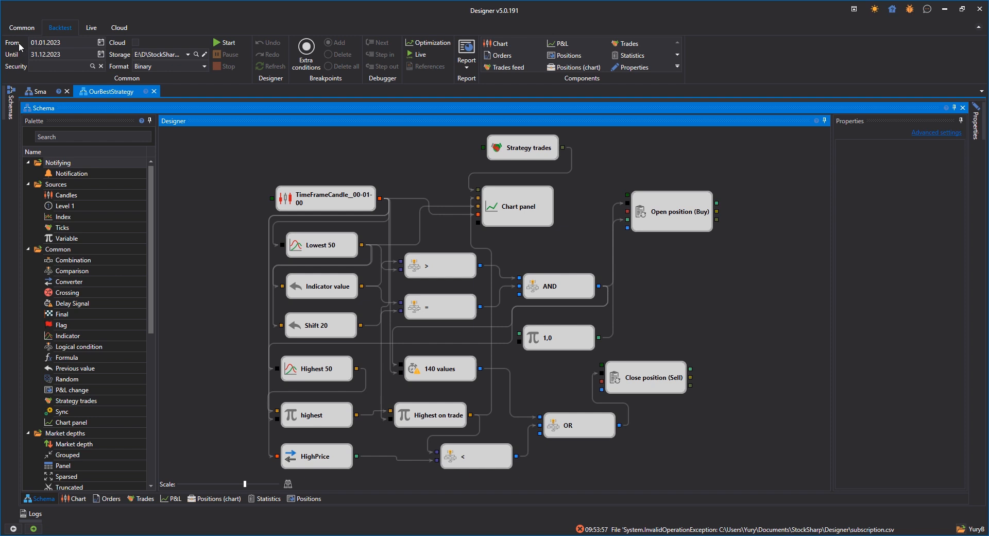
click(101, 43)
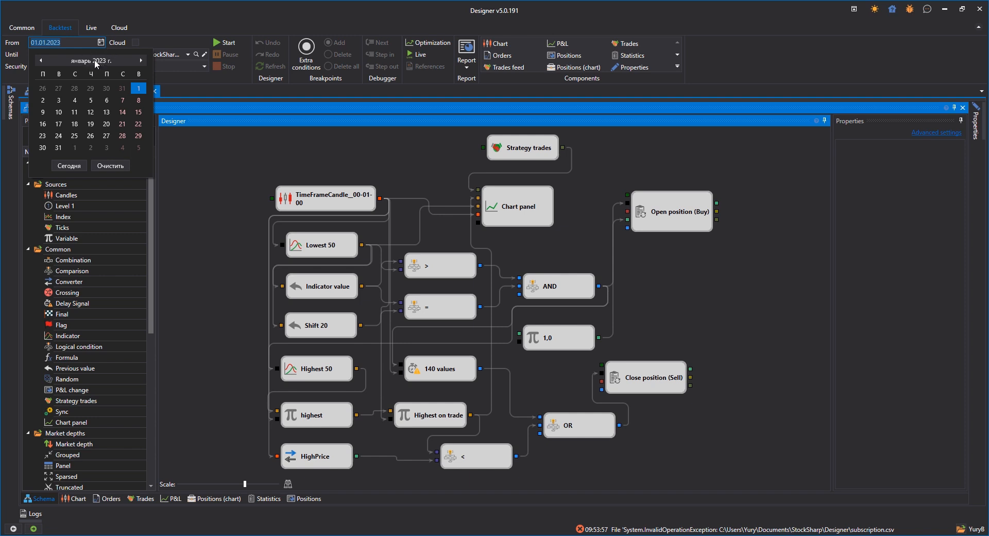
click(95, 61)
click(41, 60)
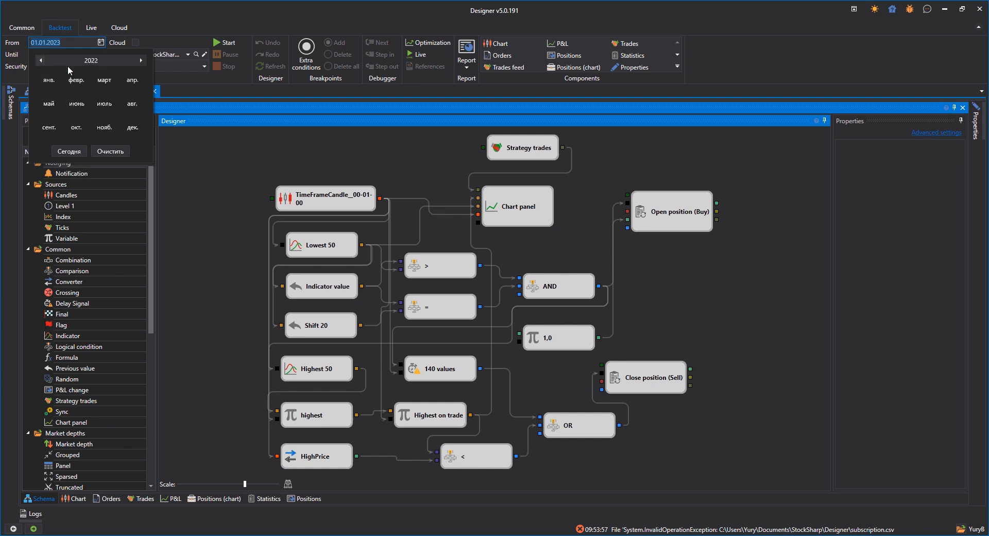
click(50, 81)
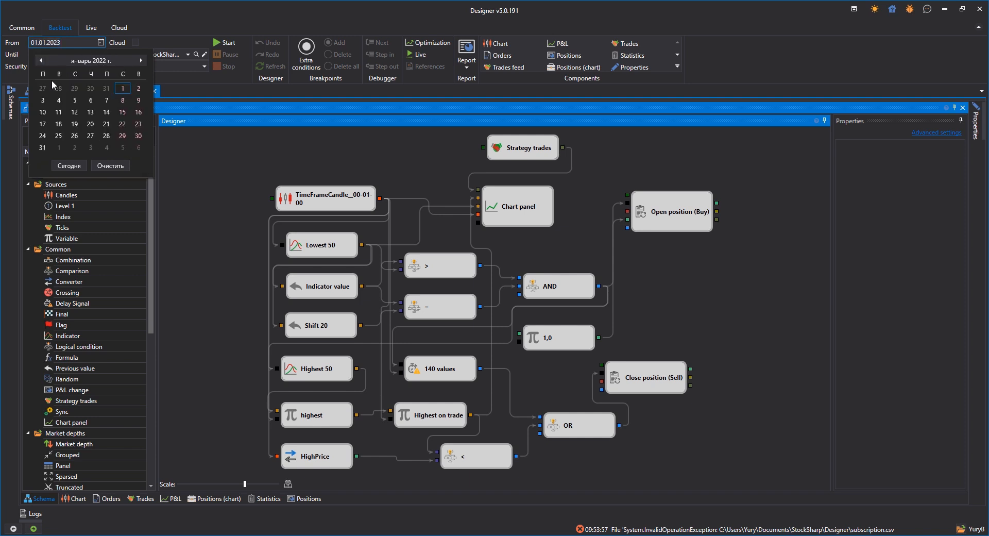
click(116, 86)
Set the backtest period's end date to 31.12.2022
click(101, 54)
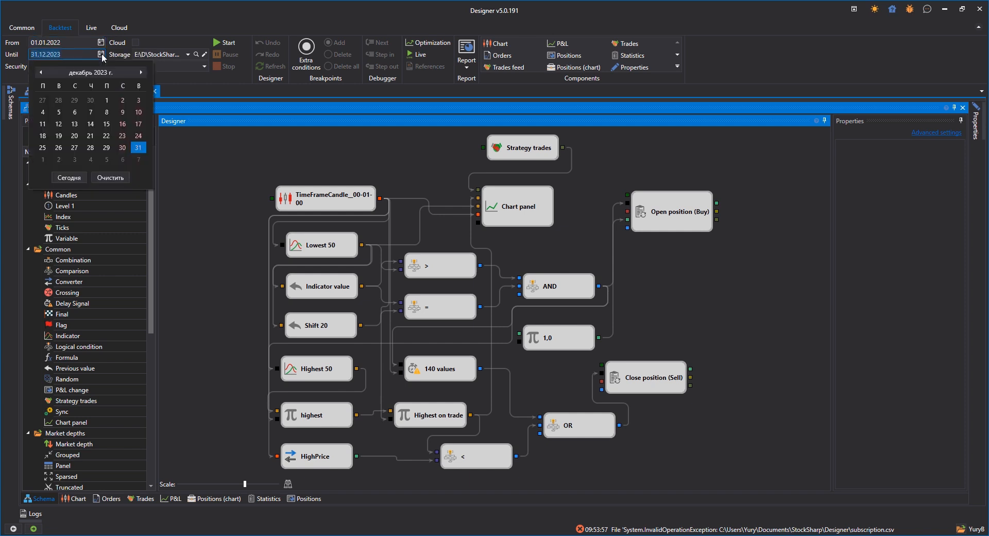
click(91, 72)
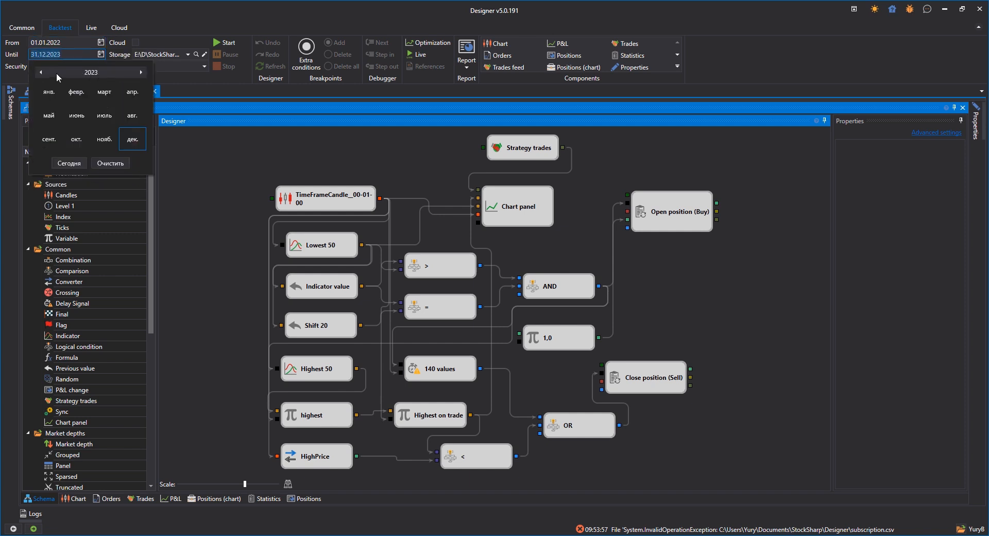
click(41, 73)
click(132, 139)
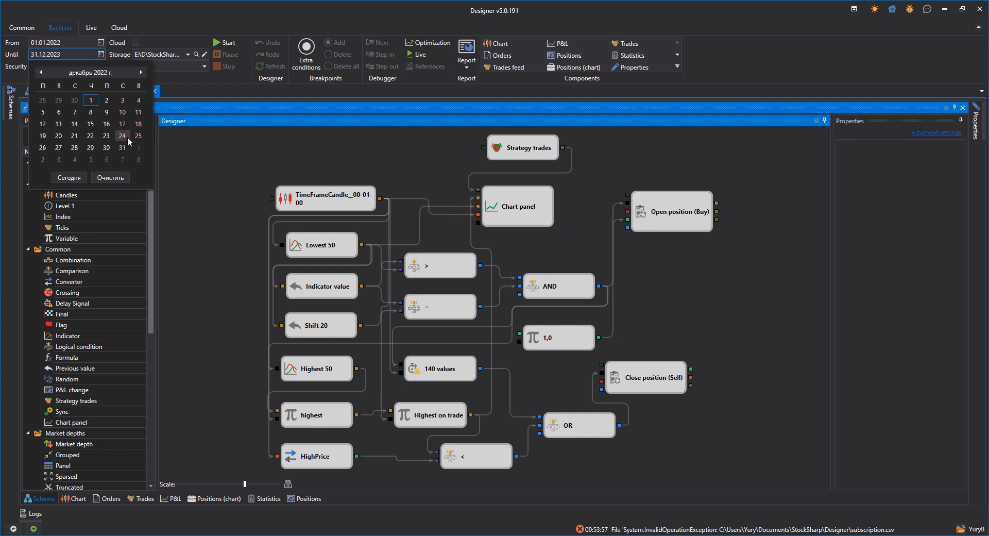
click(128, 146)
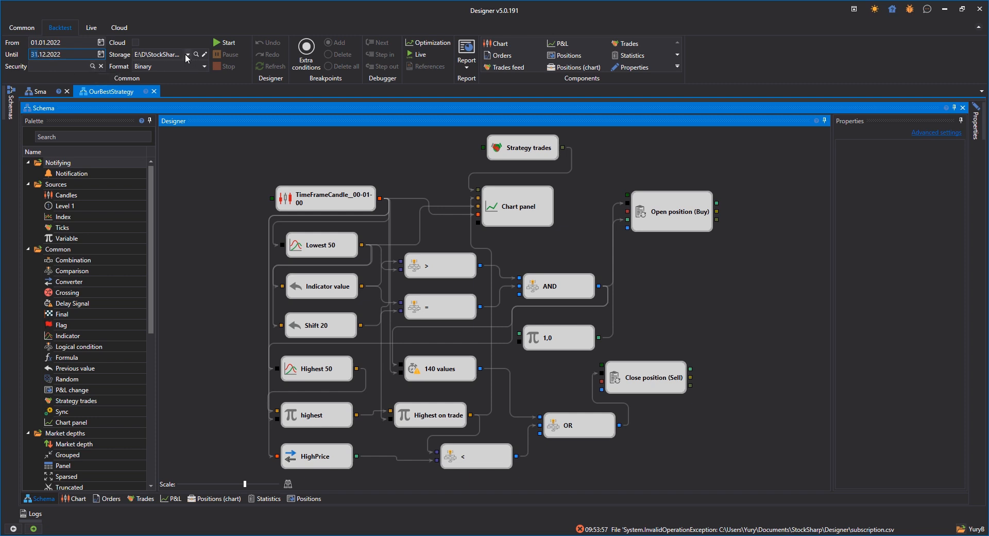
Check the local market data storage by browsing to E:\D\StockSharp\HydraStorage, dismiss the folder browser and accept the storage parameters with the existing path
click(205, 54)
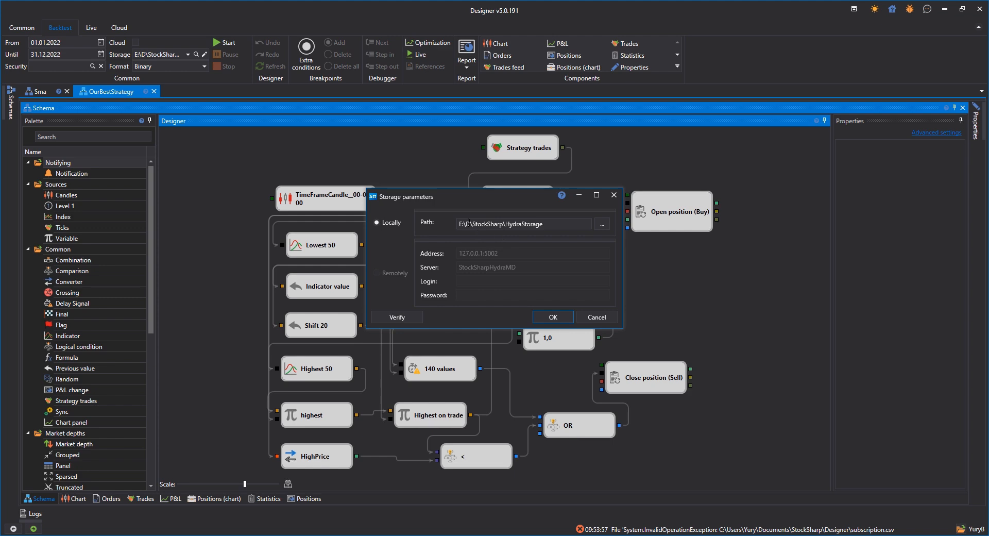
click(603, 223)
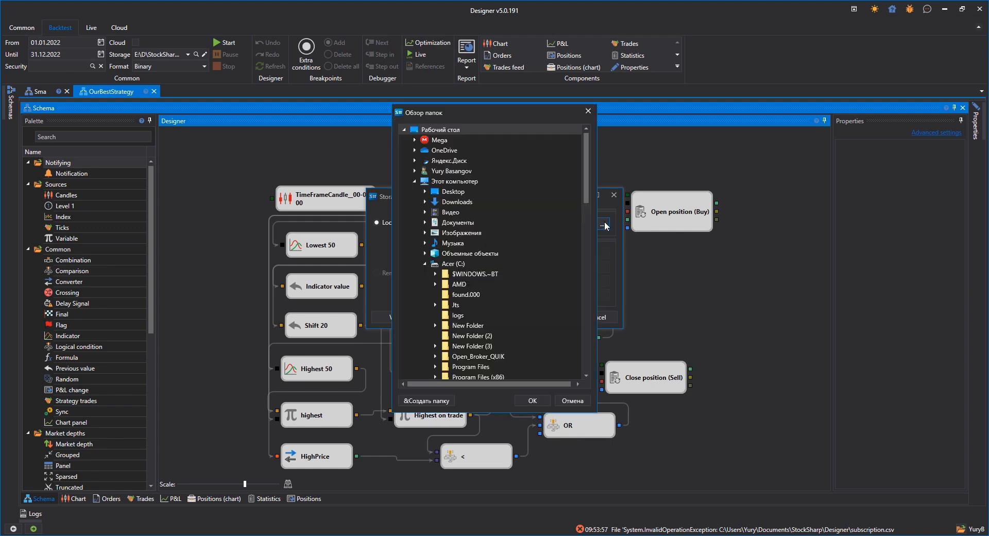
scroll(504, 267, down, 20)
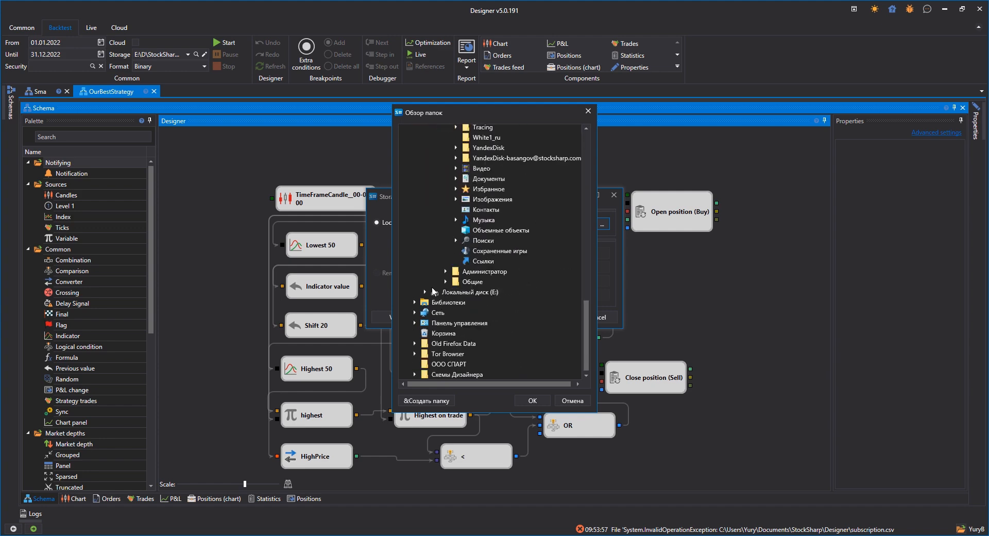
click(426, 292)
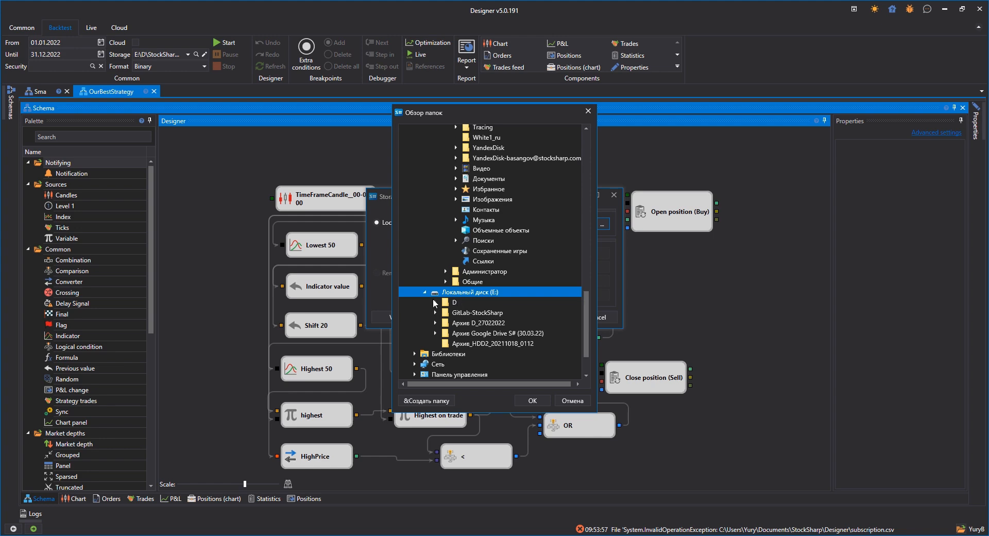
click(435, 303)
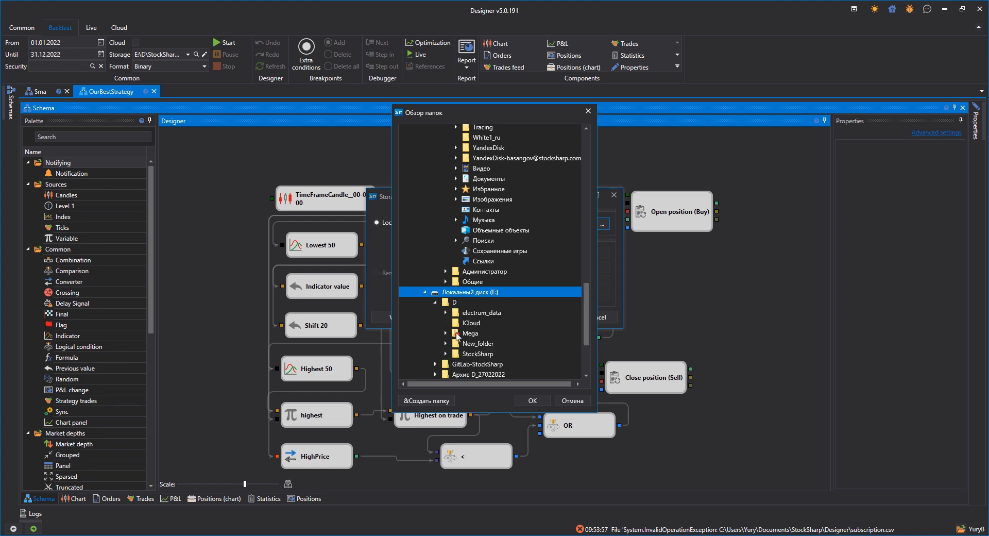
click(446, 354)
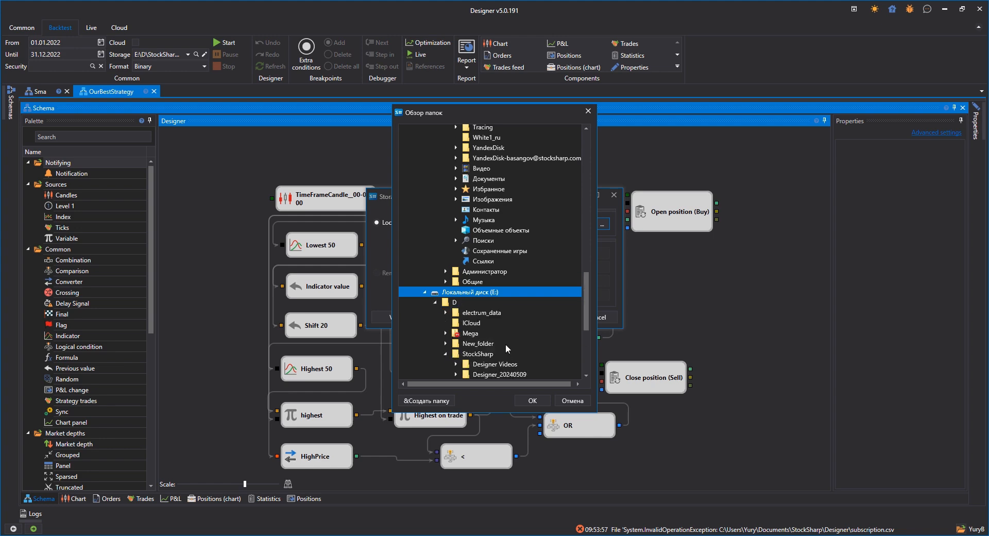
scroll(506, 342, down, 4)
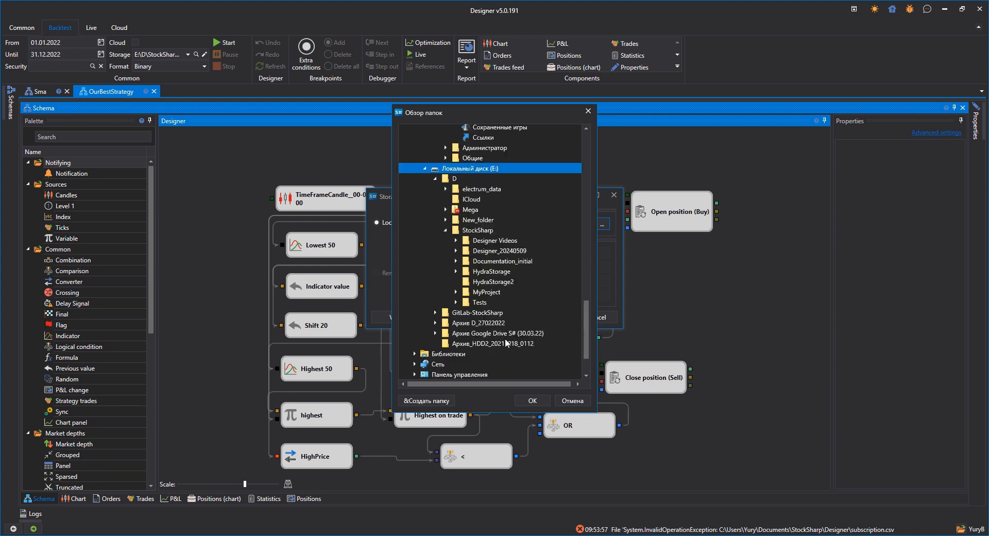
click(456, 272)
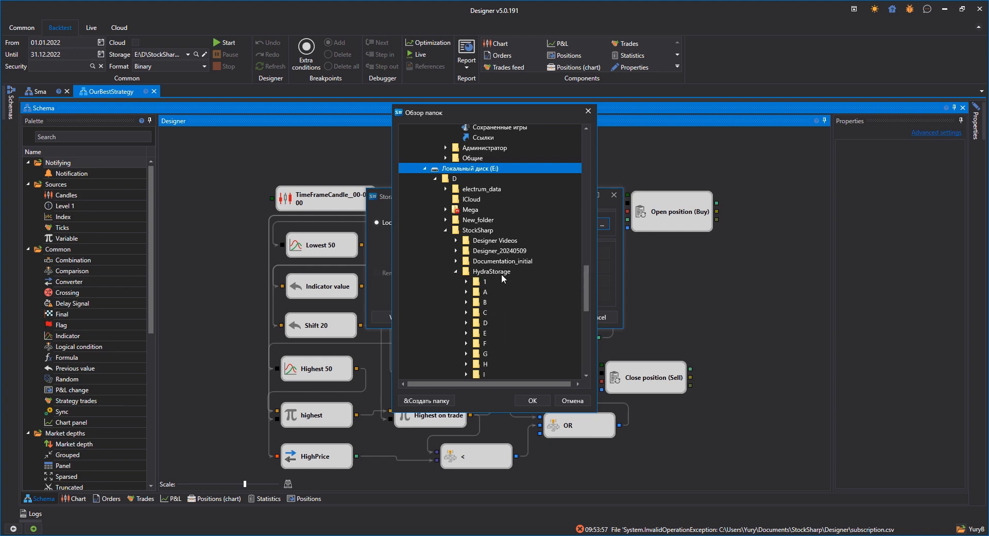
click(502, 274)
scroll(501, 298, down, 10)
scroll(501, 298, up, 6)
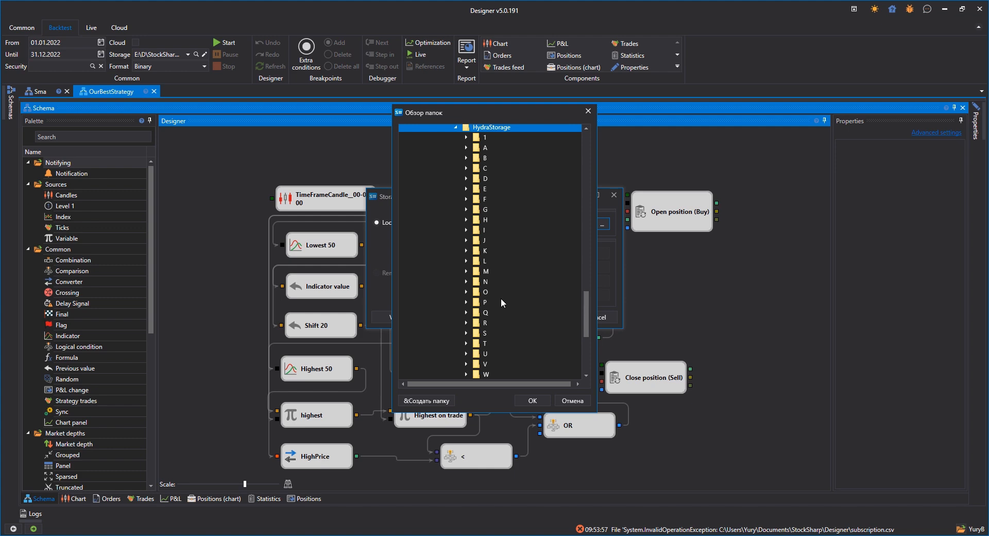
scroll(501, 297, up, 2)
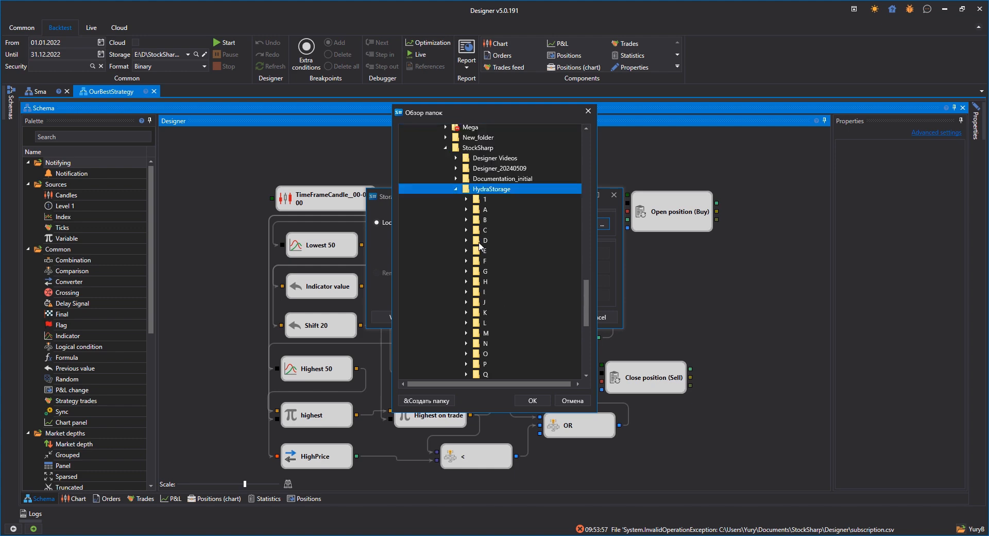
click(456, 191)
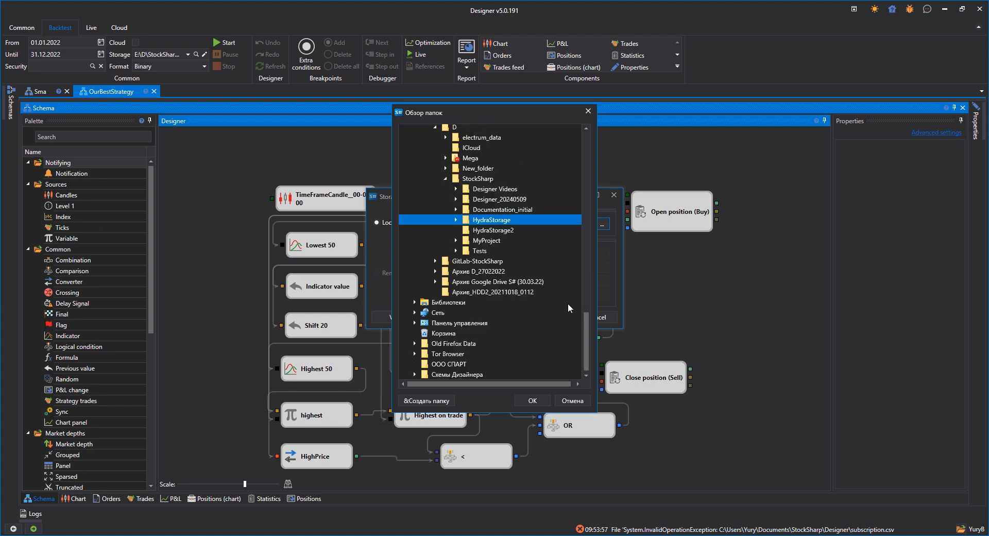
click(567, 401)
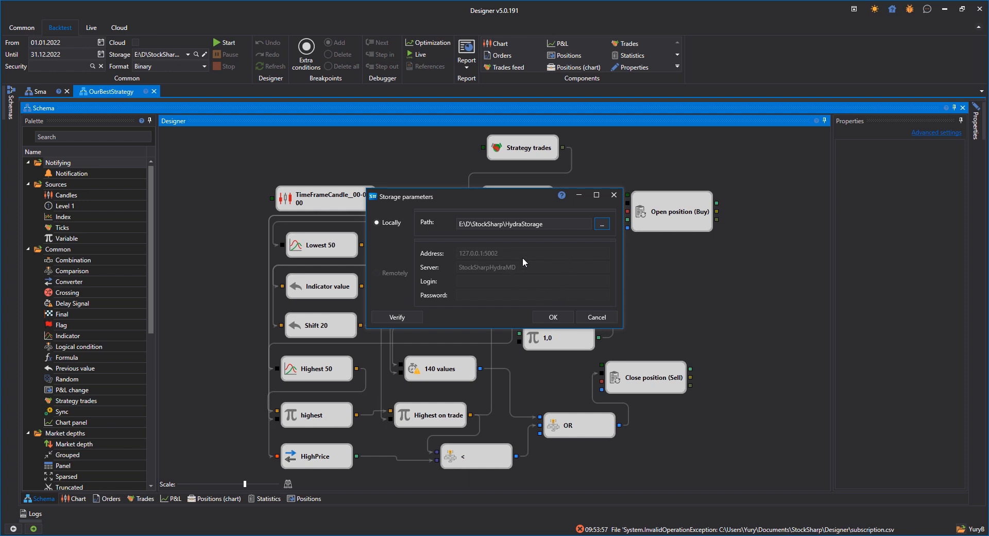
click(553, 317)
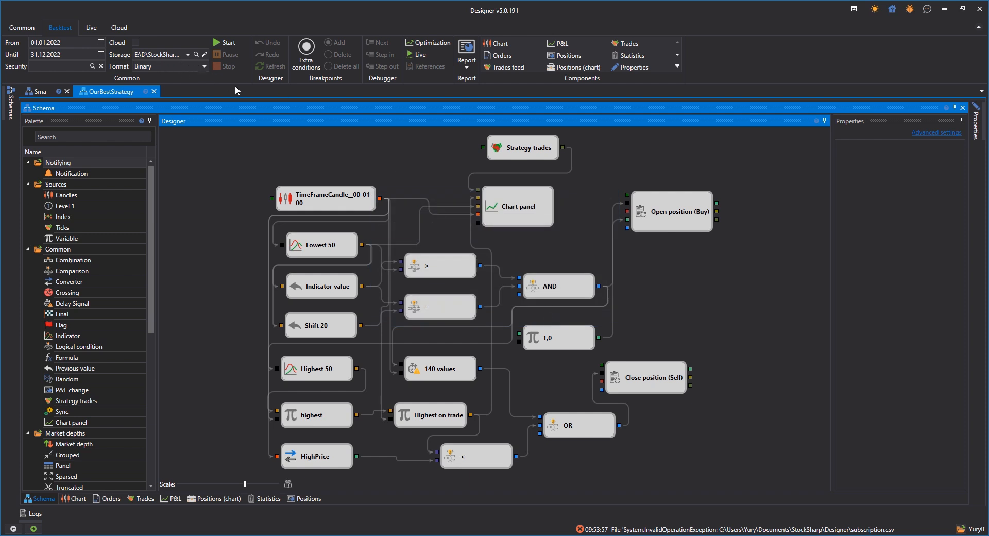
Search the securities for btcusdt and choose BTCUSDT on the BNB board as the backtest security
click(91, 67)
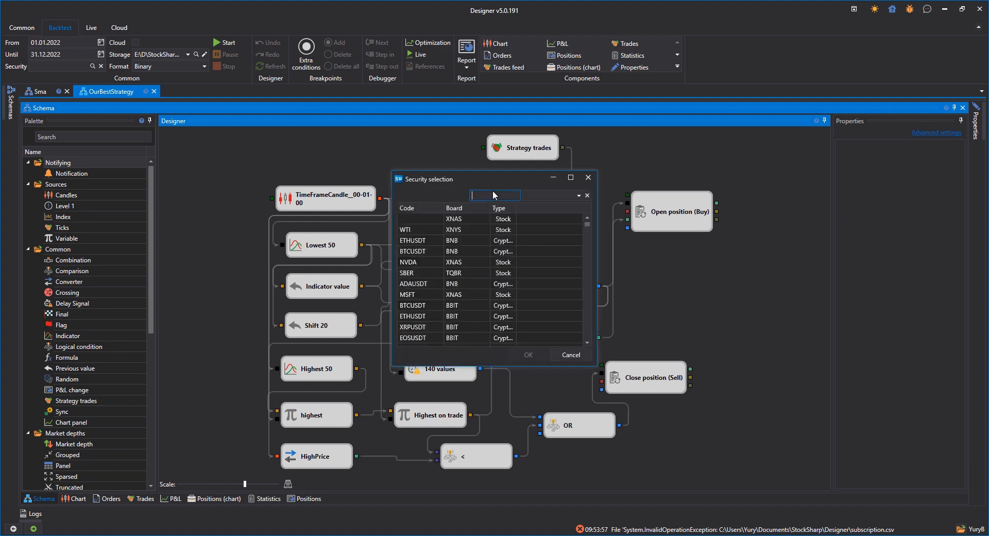
text(btcu)
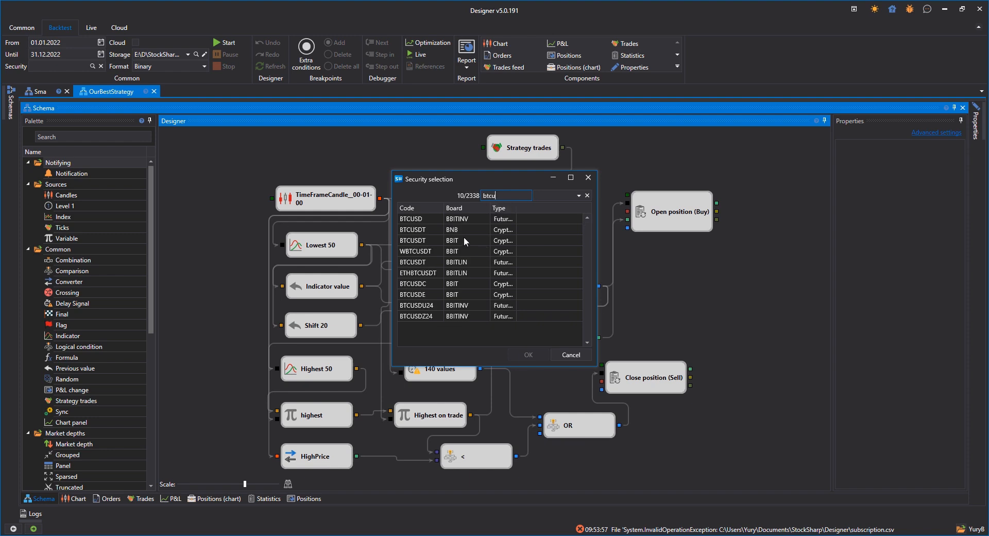
text(sdt)
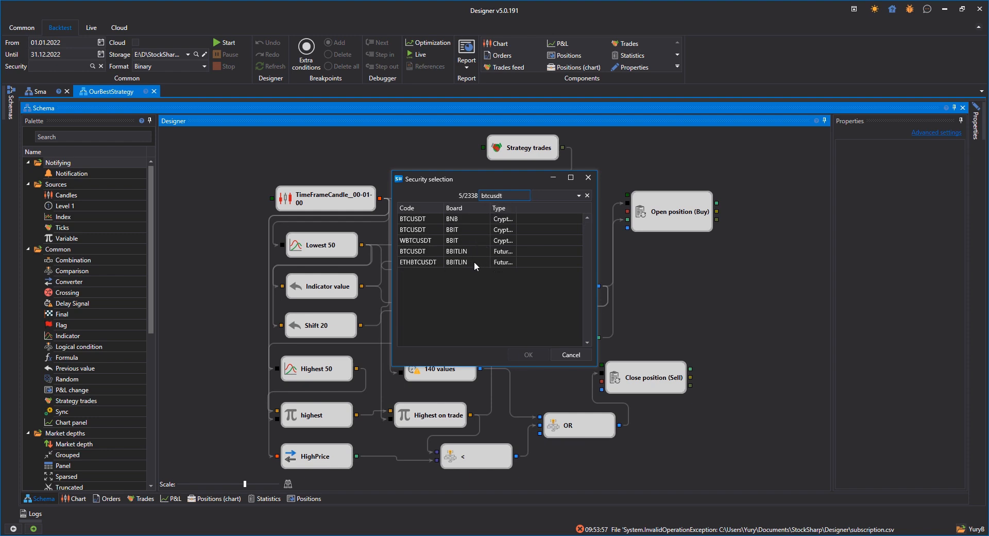
double_click(464, 218)
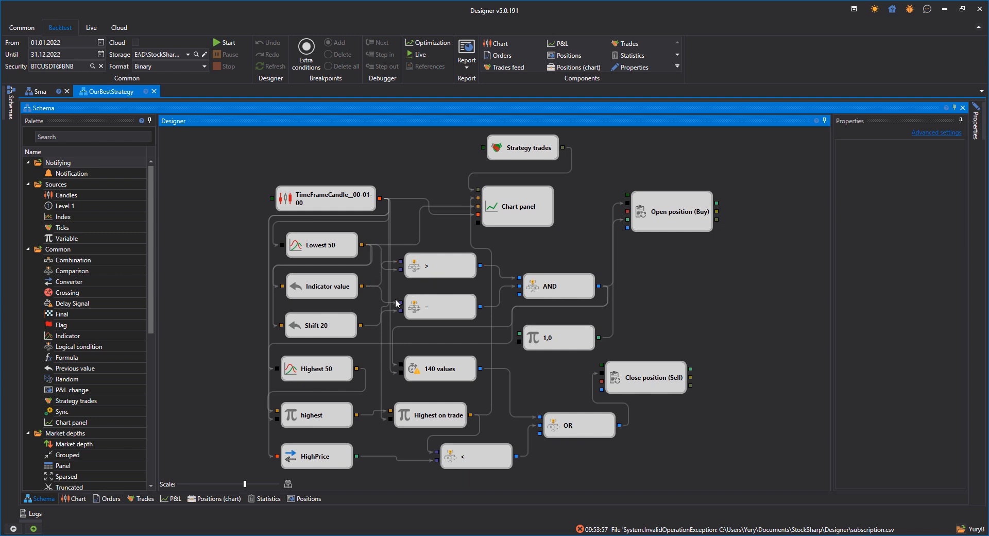
Start the backtest and examine the candles, indicator lines and strategy trades up close on its chart
click(223, 44)
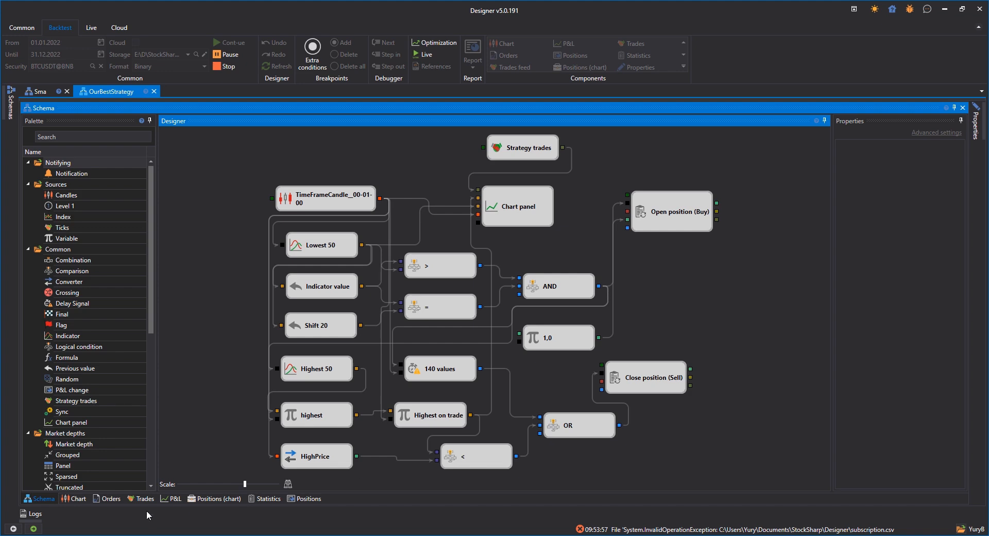
click(65, 497)
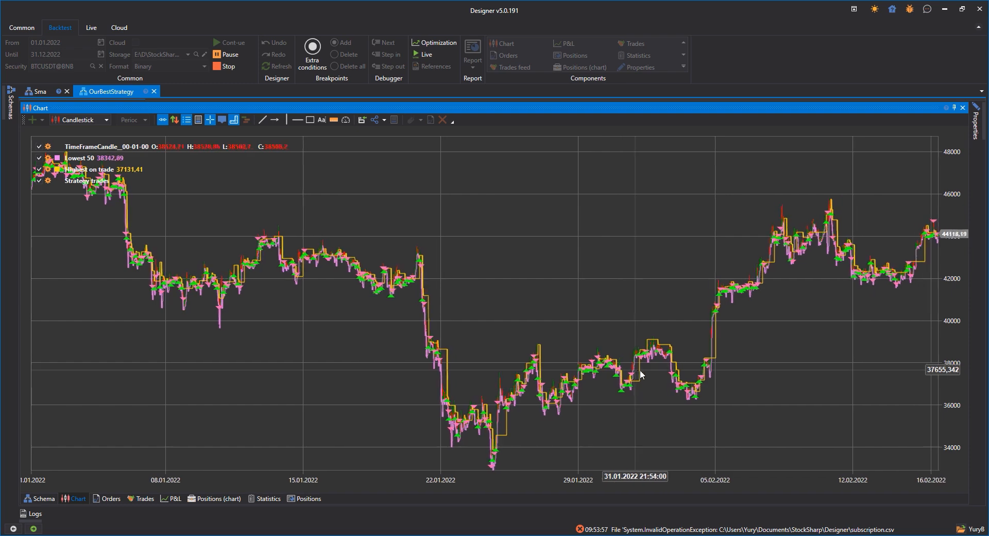
scroll(502, 348, up, 10)
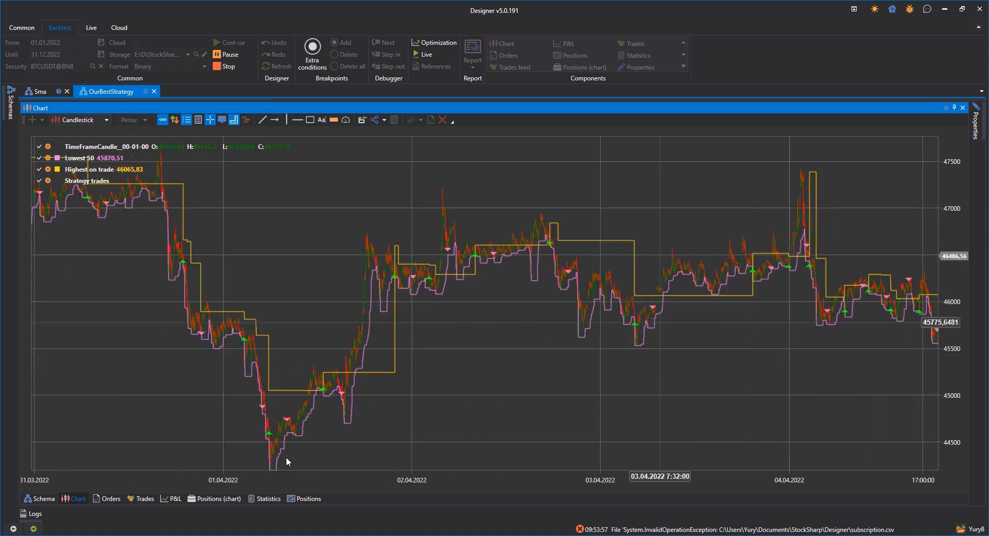
Review the backtest's profit and loss curve, trade list and statistics, and return to the price chart
click(162, 498)
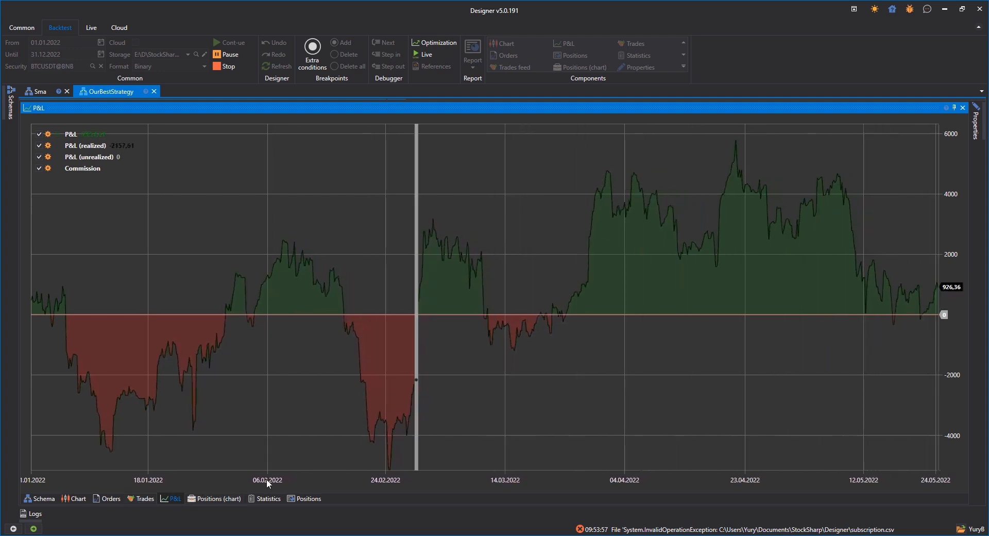
click(144, 499)
scroll(253, 405, down, 20)
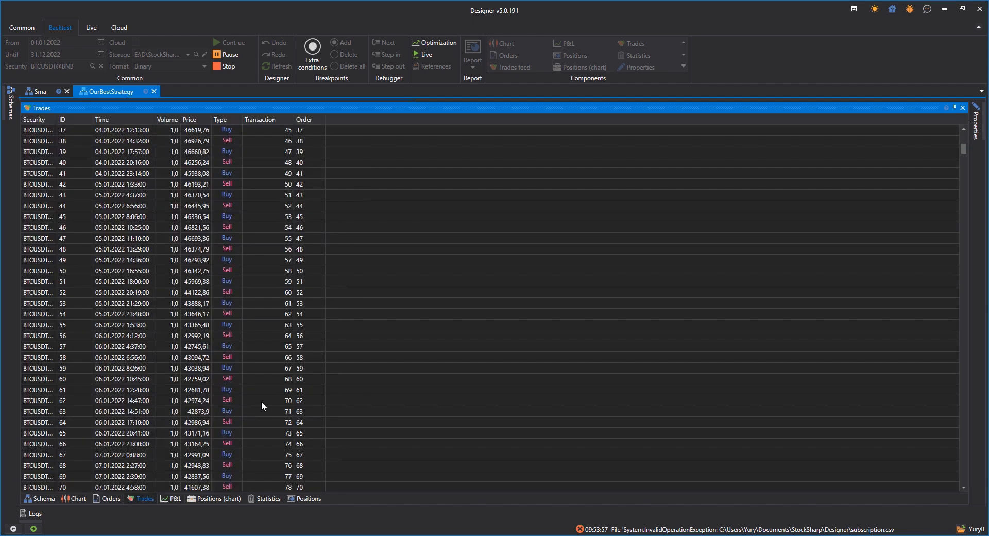
scroll(266, 405, down, 15)
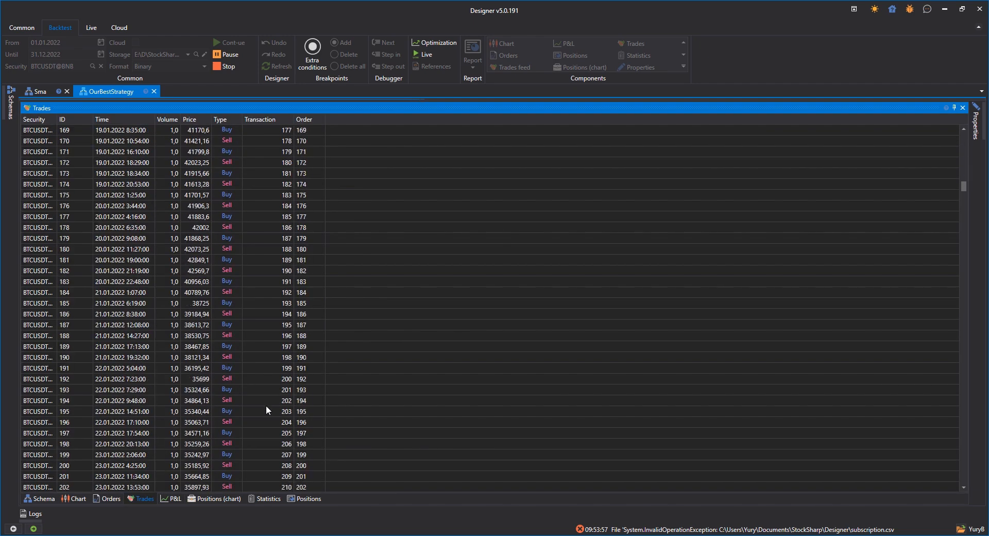
click(278, 499)
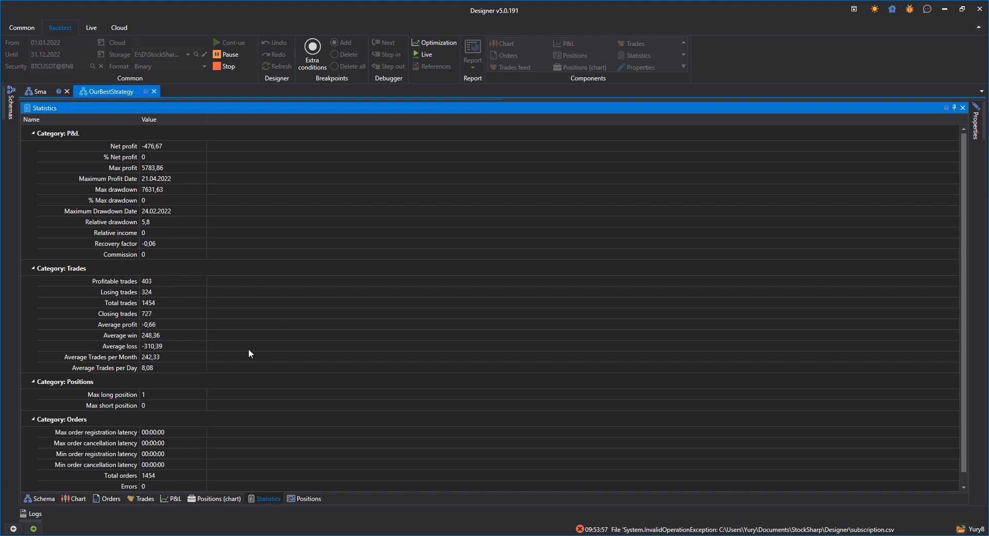
click(171, 498)
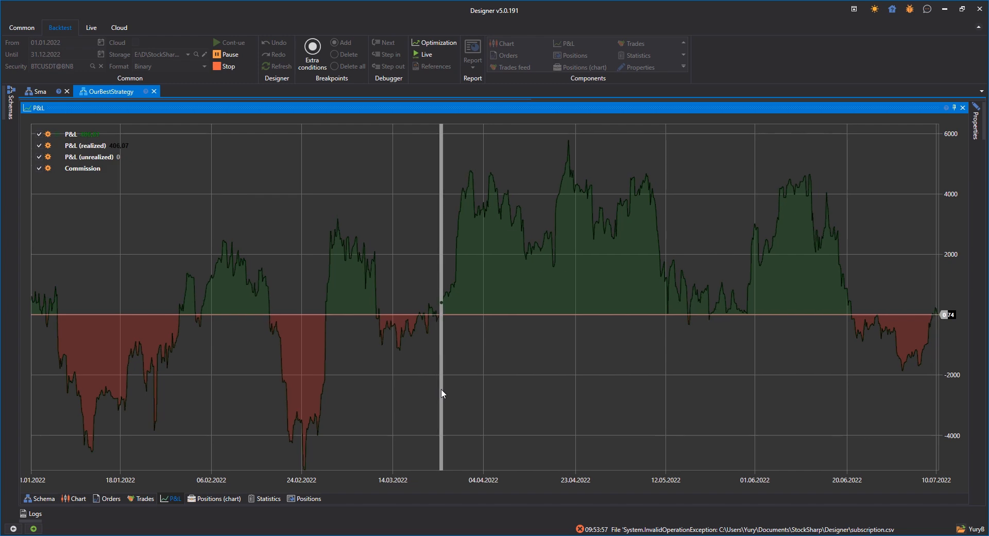
click(74, 500)
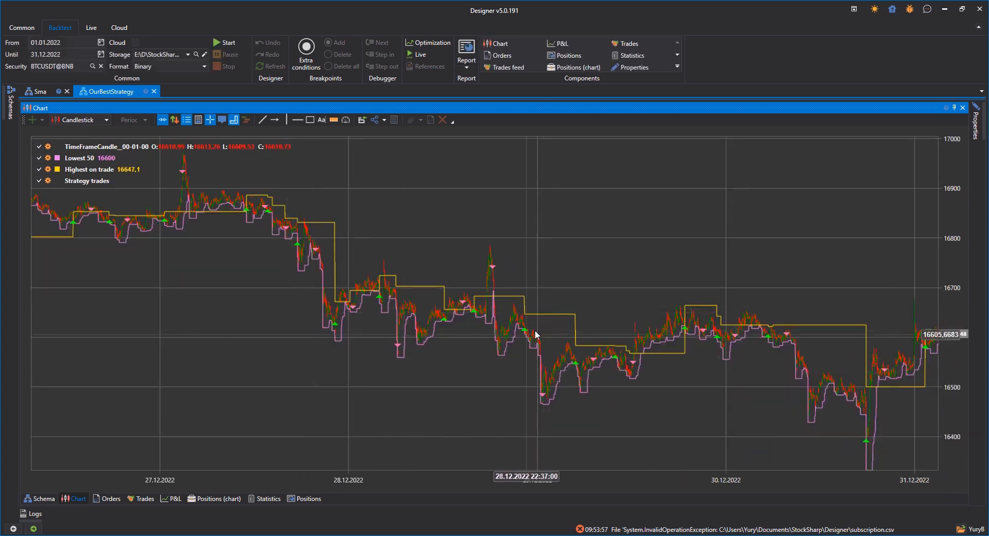
Review the backtest's order and trade lists, and examine its profit and loss curve across the year
click(109, 498)
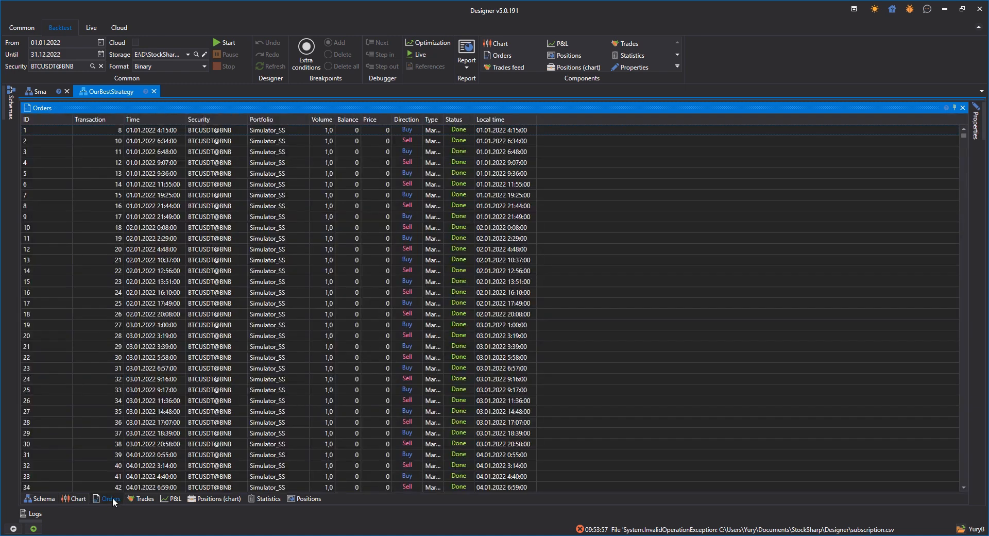
click(143, 500)
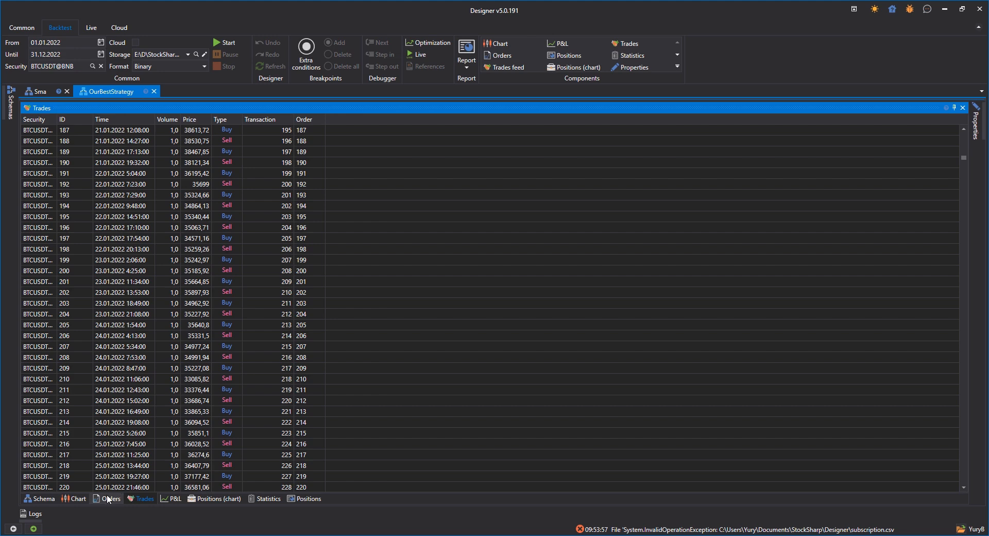
click(108, 499)
click(139, 498)
click(173, 499)
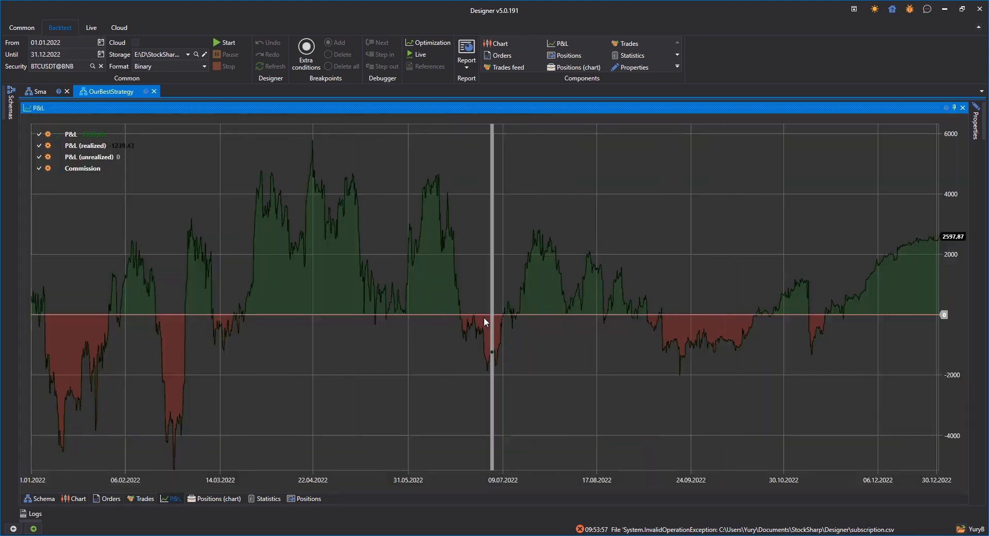
scroll(383, 325, down, 4)
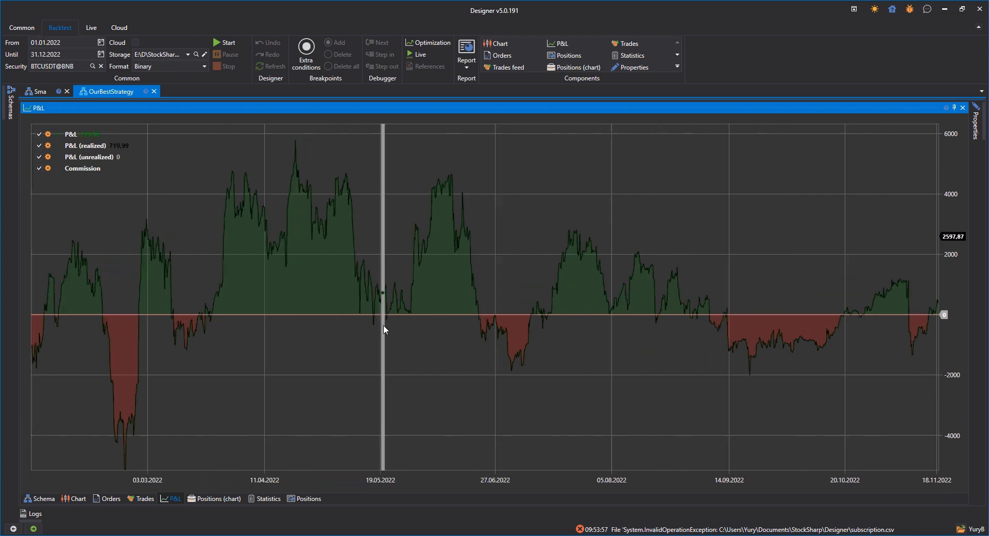
scroll(273, 333, up, 4)
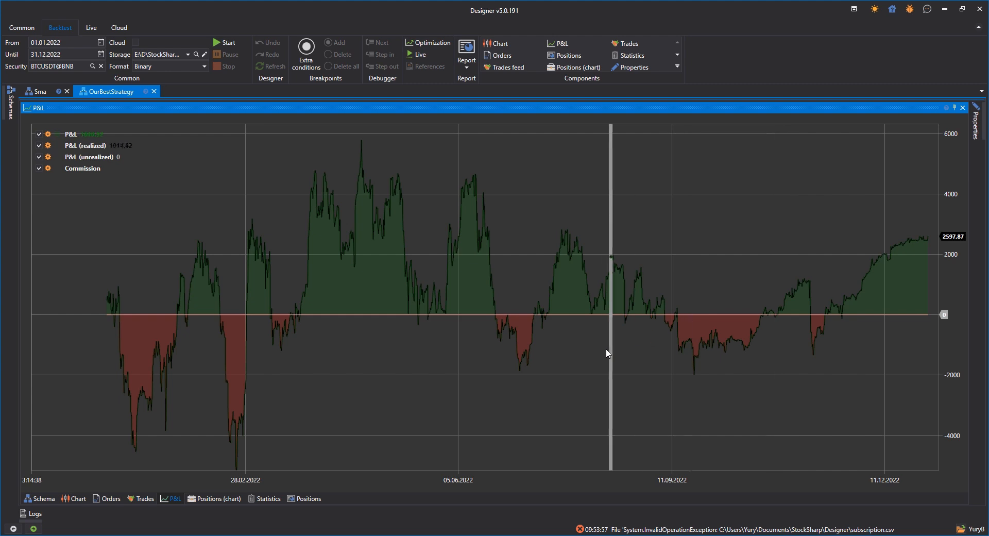
Review the backtest's positions chart, statistics and open positions table, and return to the strategy schema
click(216, 498)
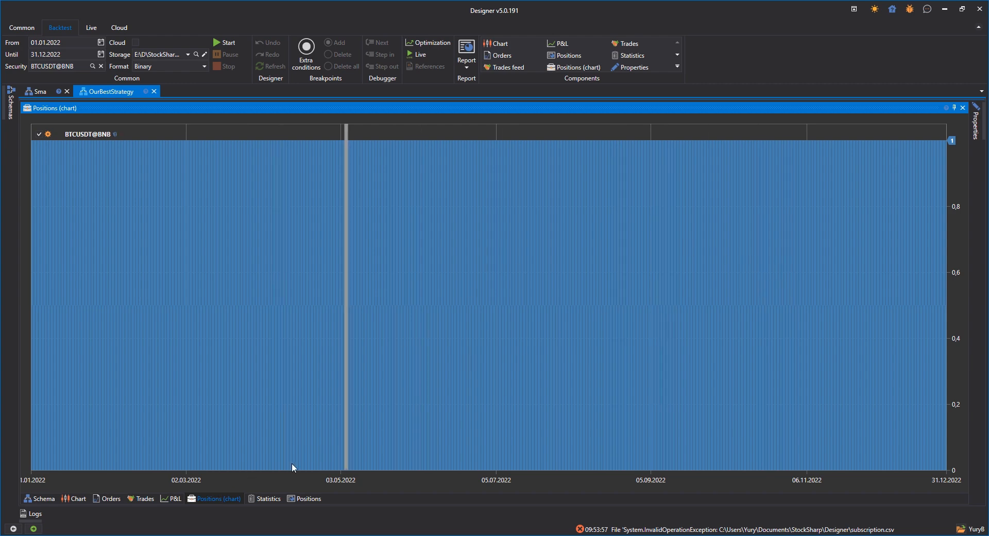
click(258, 500)
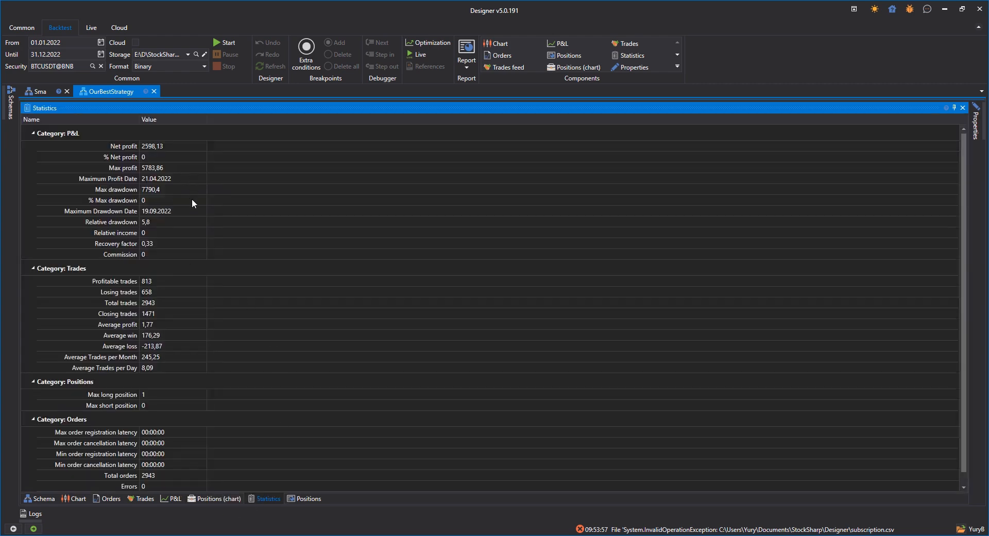
click(311, 498)
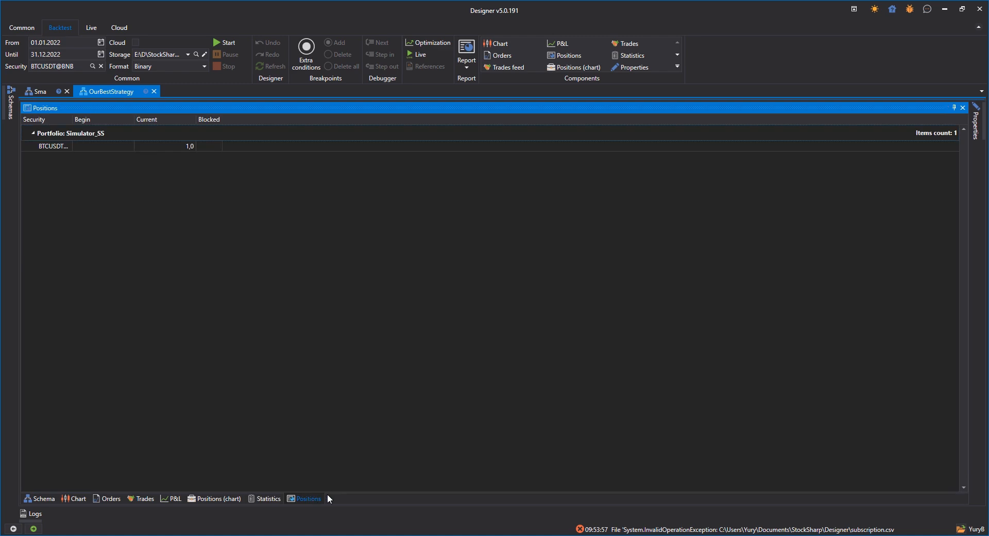
click(270, 500)
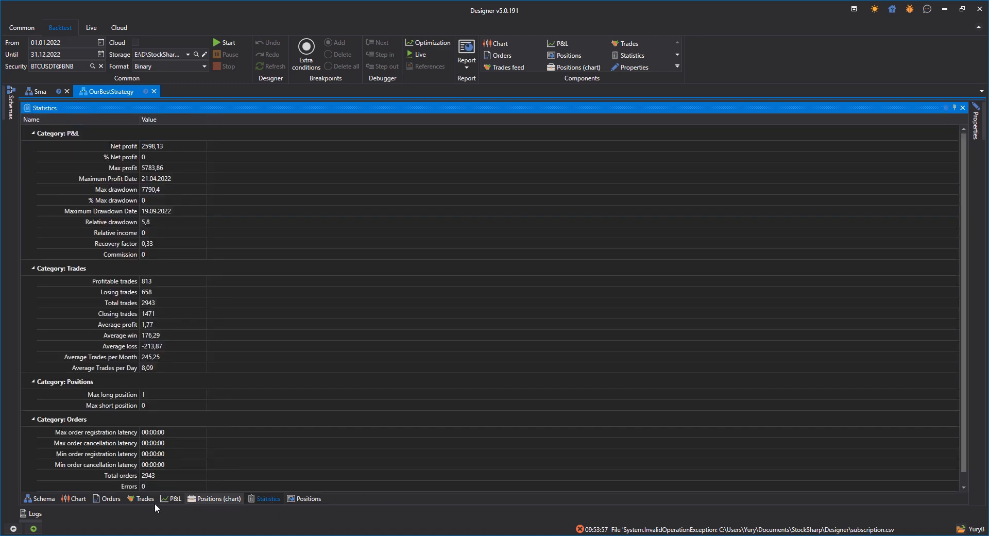
click(55, 500)
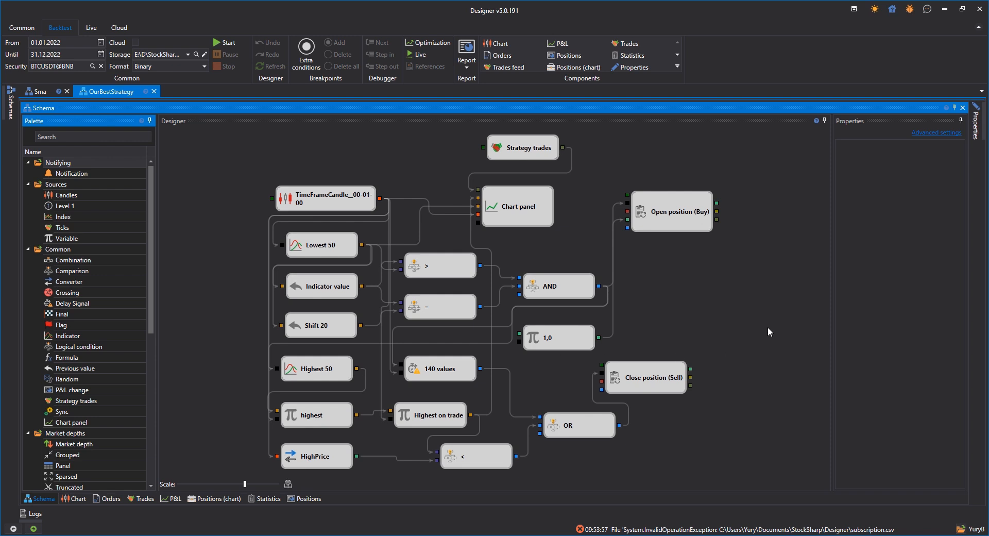